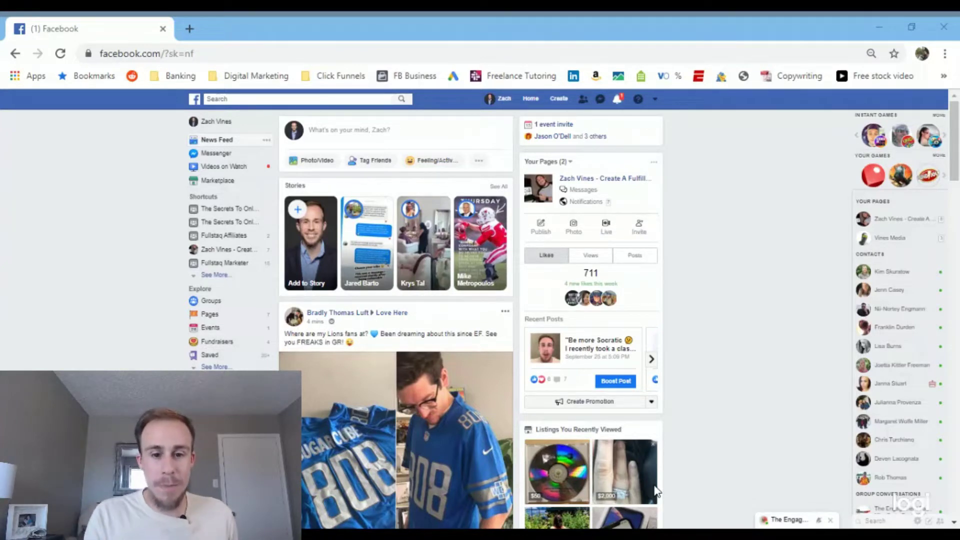
# - Open the Groups page from the news feed
pyautogui.click(370, 187)
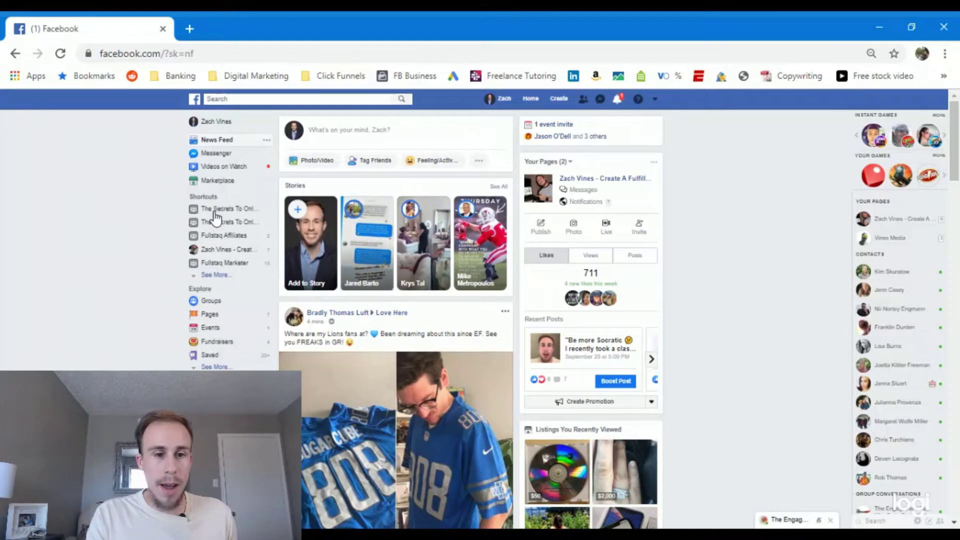
pyautogui.click(213, 303)
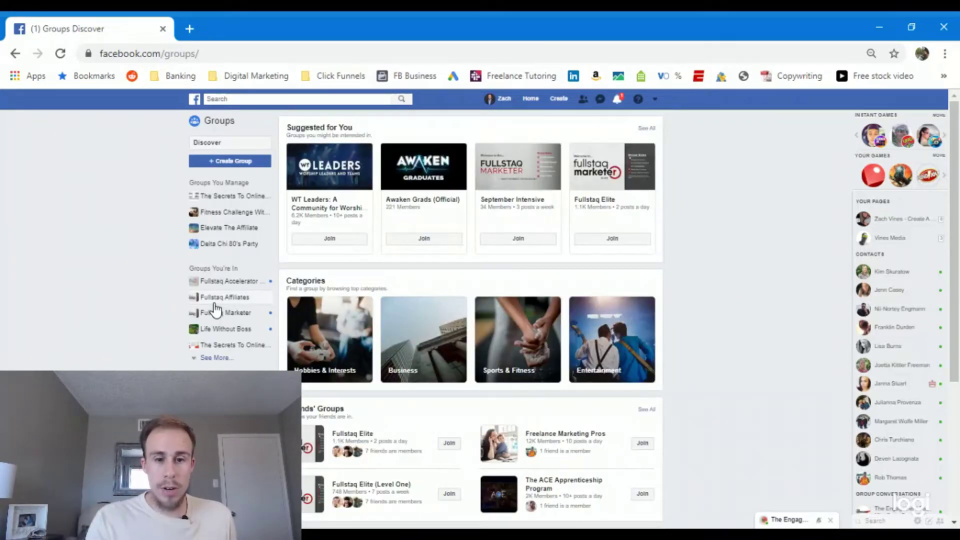
pyautogui.scroll(-3, 470, 320)
pyautogui.scroll(3, 470, 320)
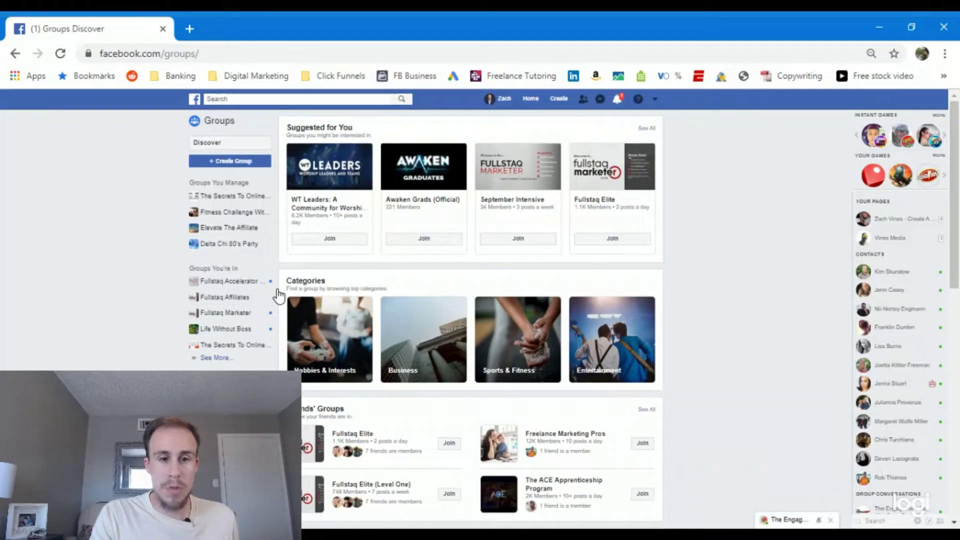
# - Create a group named Test Group with privacy set to Private, without adding any people
pyautogui.click(223, 165)
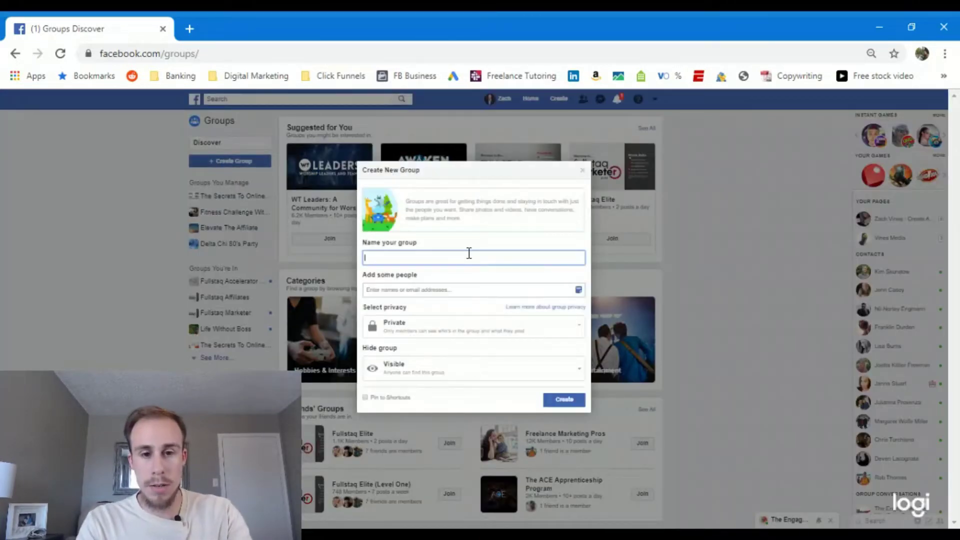
pyautogui.write('Test Group')
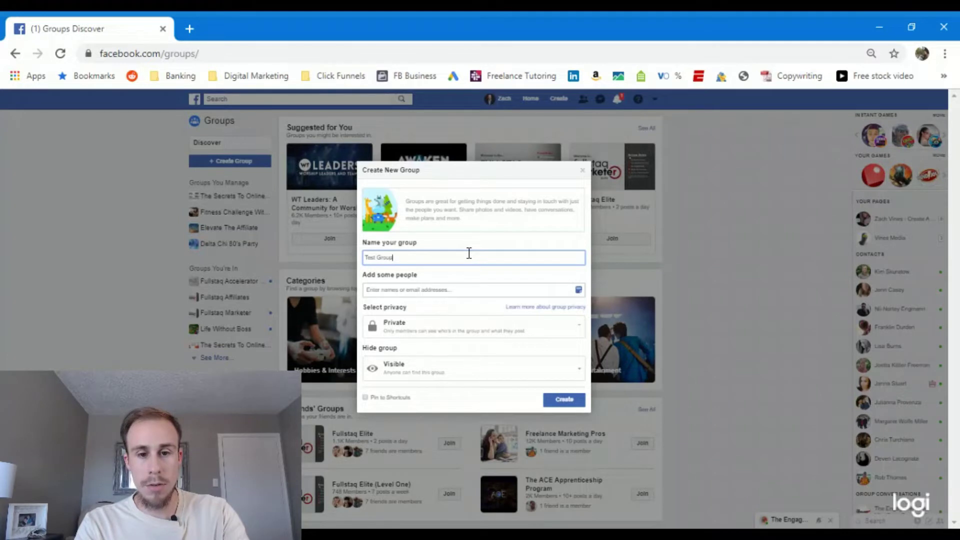
pyautogui.click(420, 290)
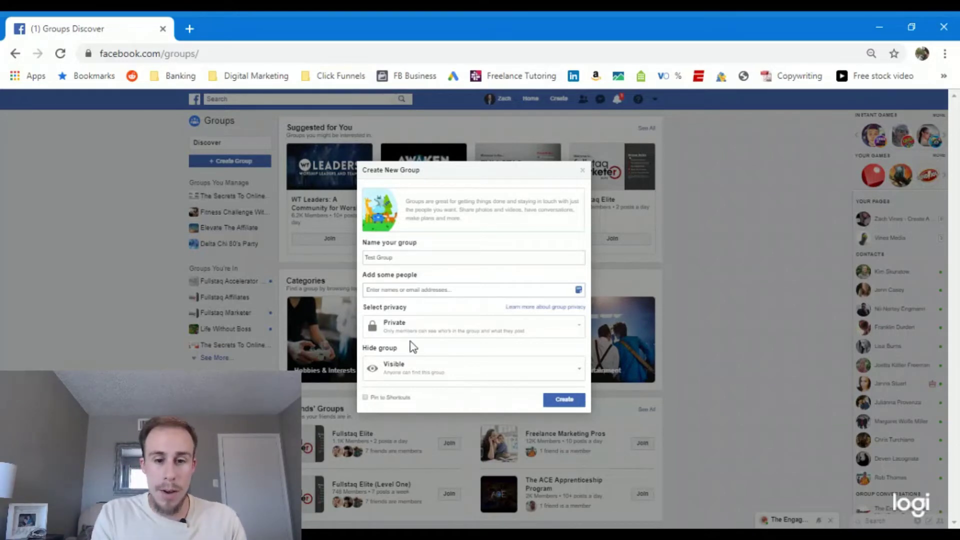
pyautogui.click(415, 327)
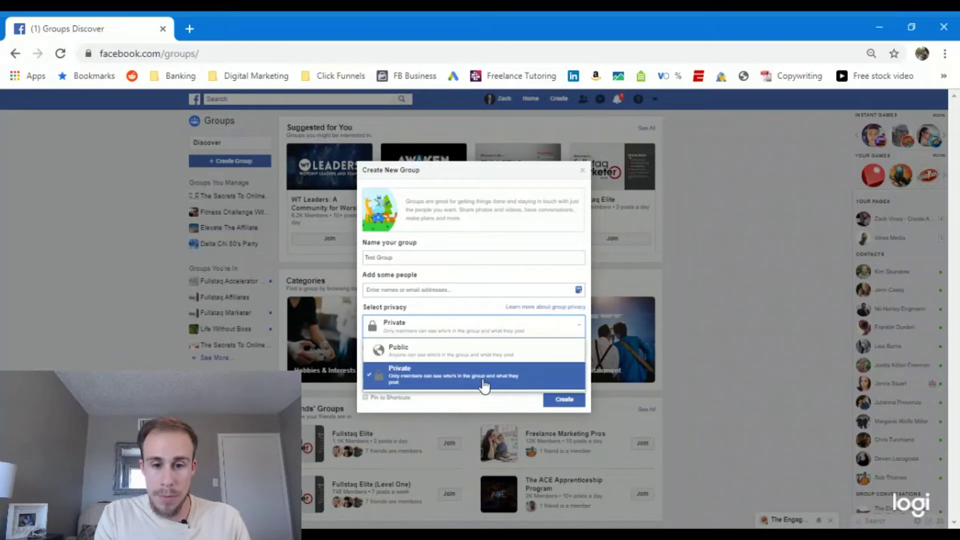
pyautogui.click(482, 386)
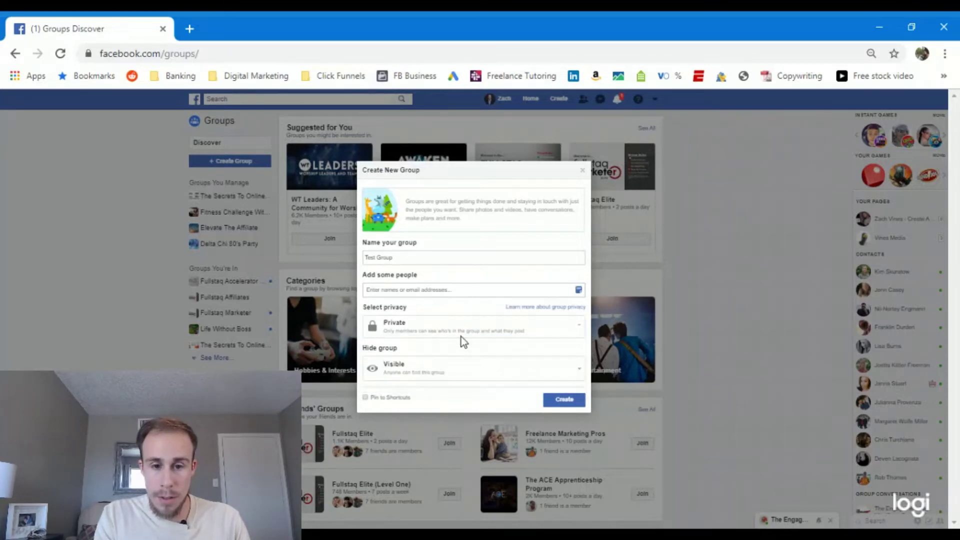
pyautogui.click(562, 400)
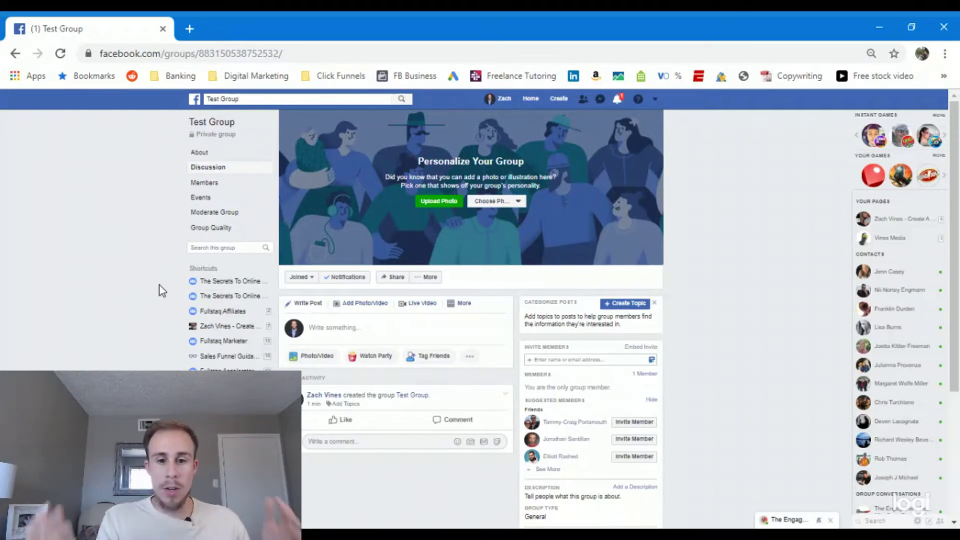
# - Examine the new group's main page, events and moderation sections, including rules, membership questions, automatic member approvals, scheduled posts and admin activity
pyautogui.click(451, 302)
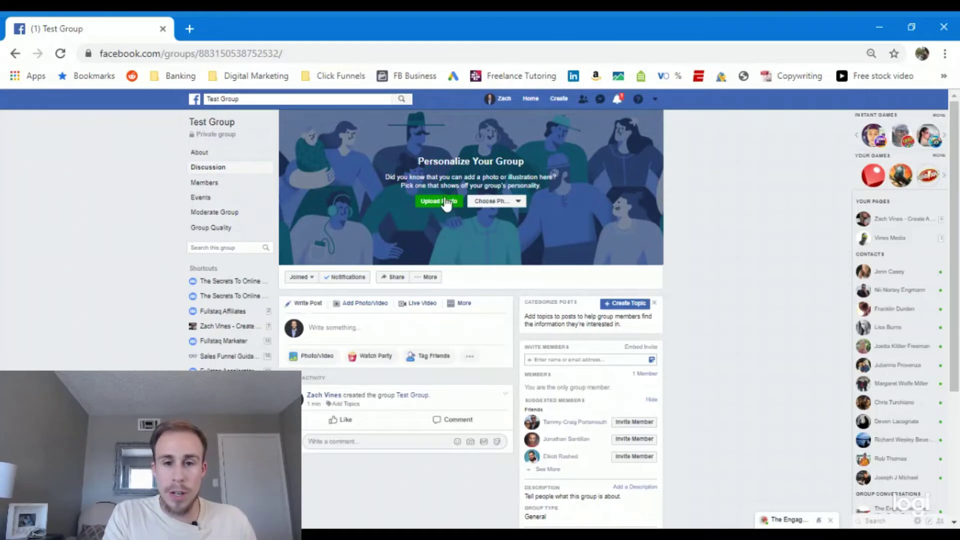
pyautogui.scroll(-2, 550, 240)
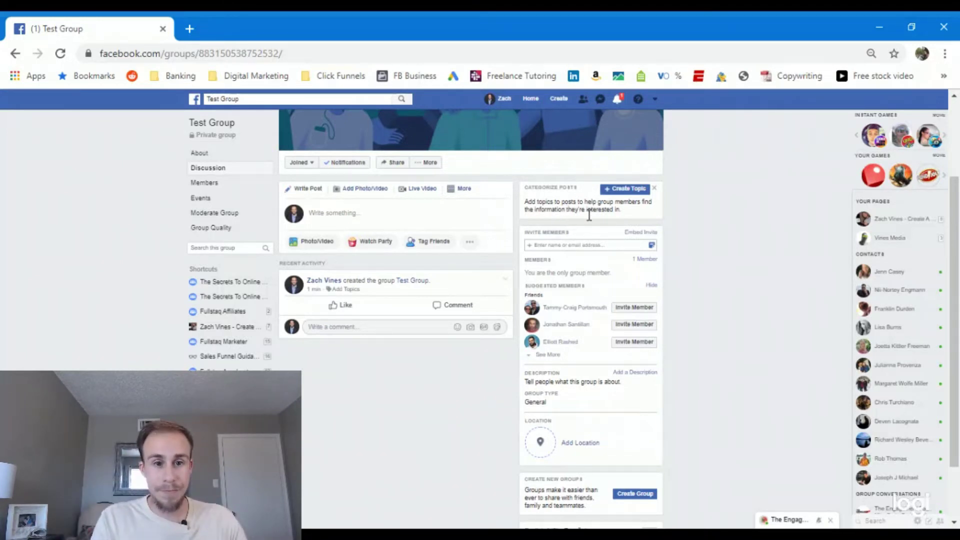
pyautogui.click(219, 199)
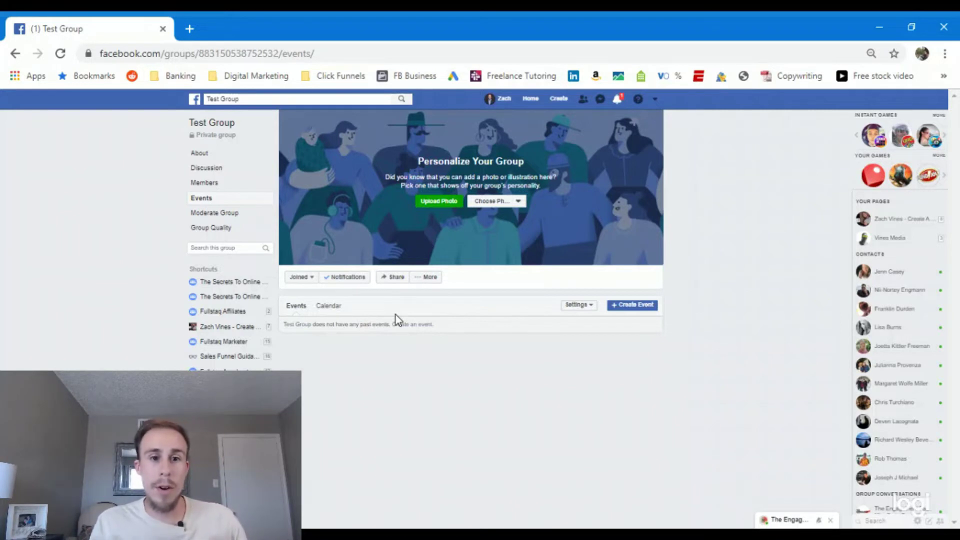
pyautogui.click(221, 215)
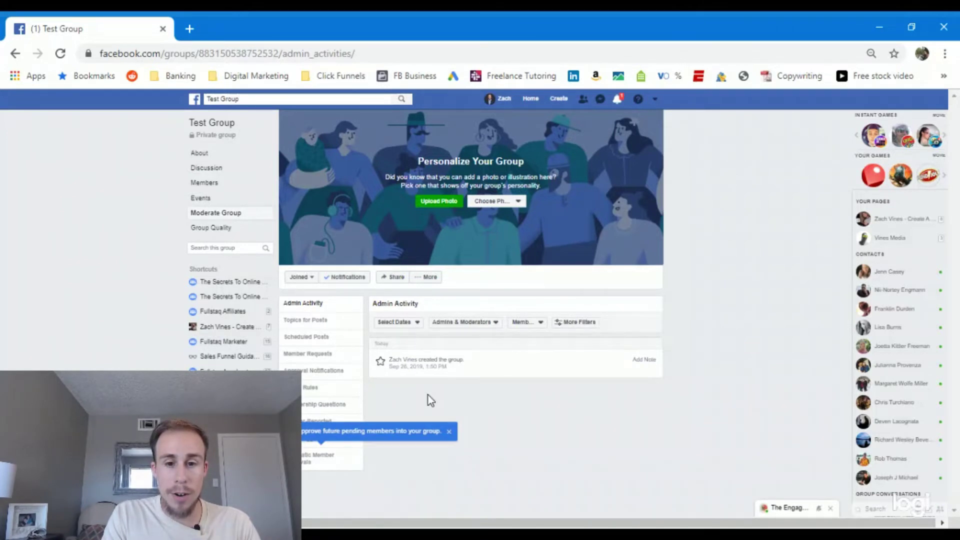
pyautogui.click(306, 394)
pyautogui.scroll(-1, 442, 388)
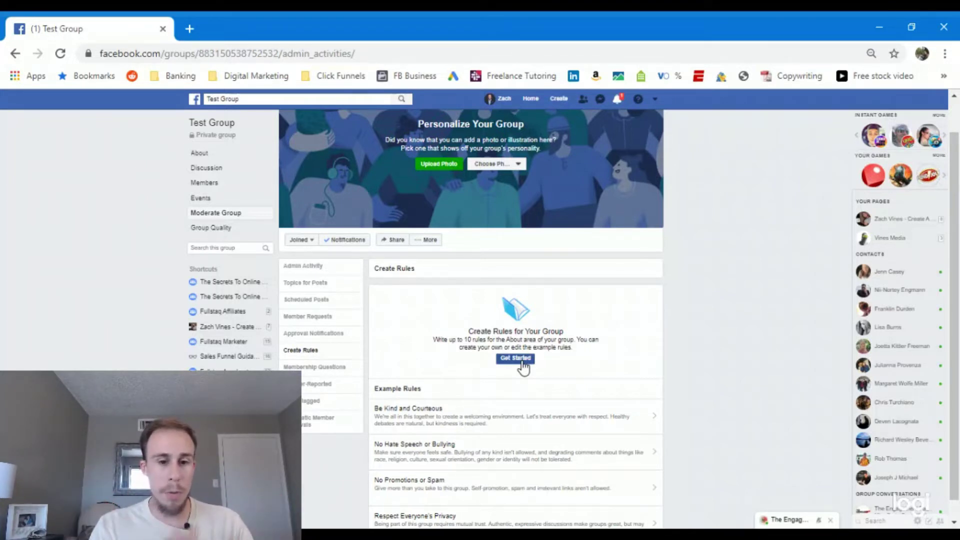
pyautogui.scroll(-1, 519, 364)
pyautogui.click(328, 350)
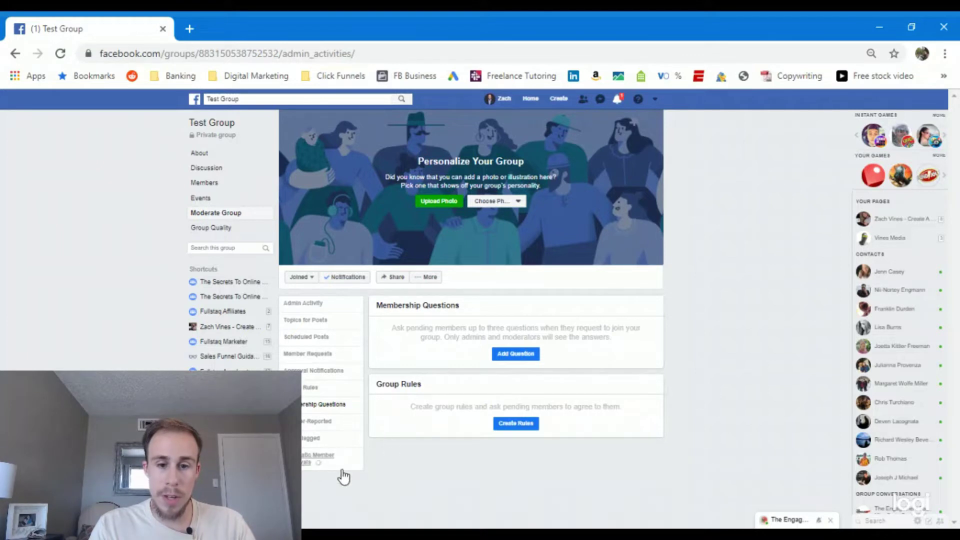
pyautogui.click(347, 455)
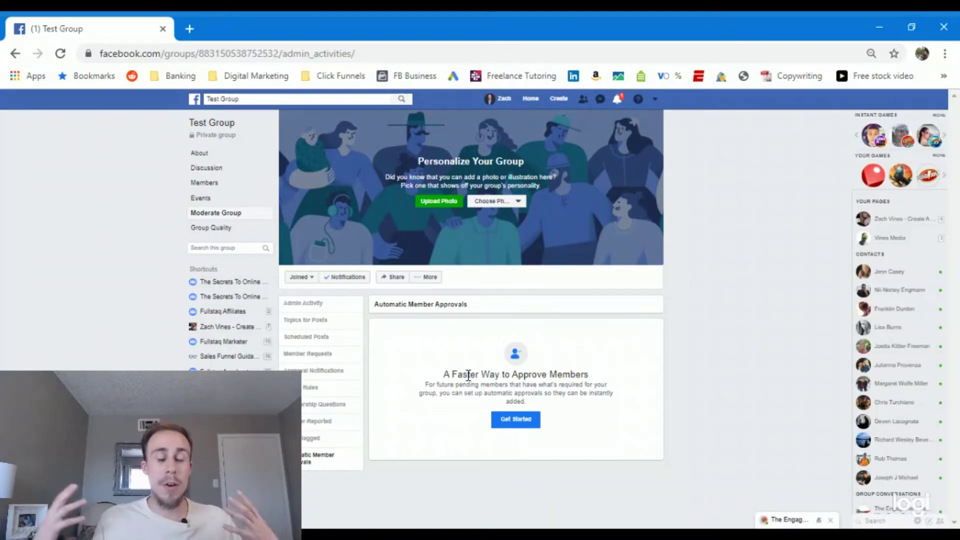
pyautogui.click(320, 337)
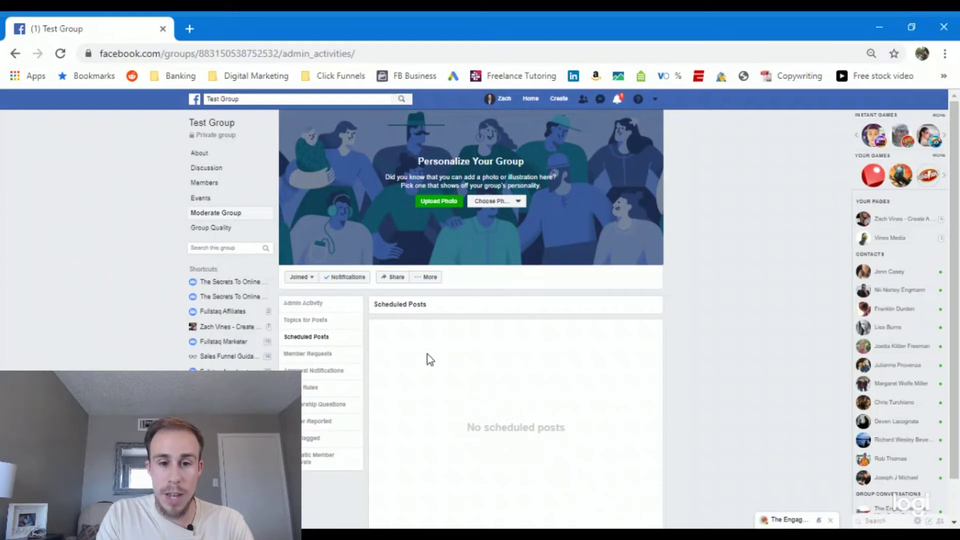
pyautogui.click(307, 307)
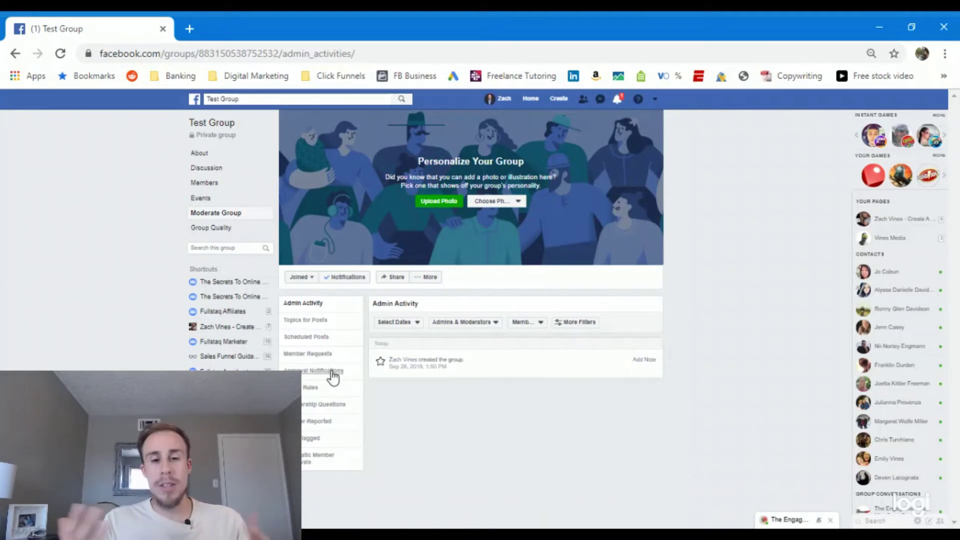
# - Start a new membership question for pending members and set its answer type to Written Answer
pyautogui.click(317, 409)
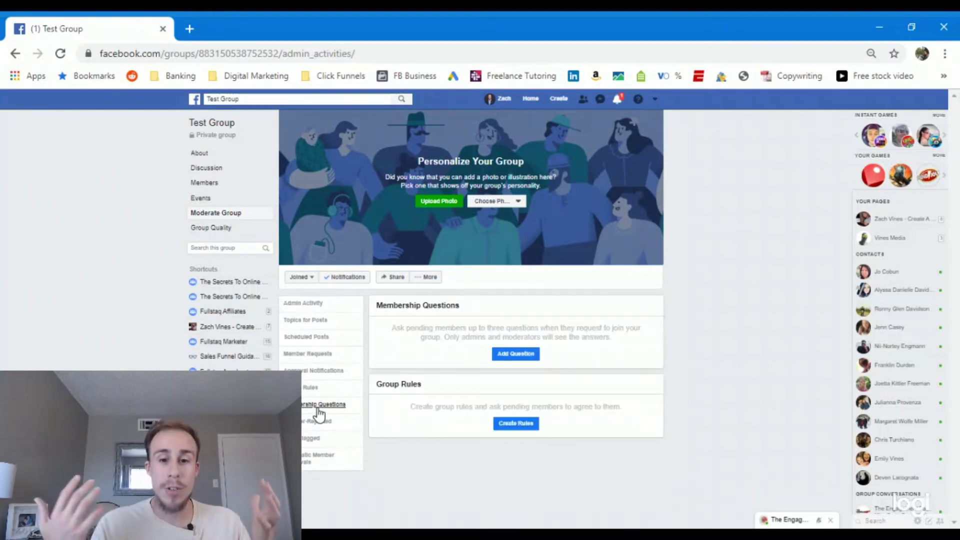
pyautogui.click(520, 355)
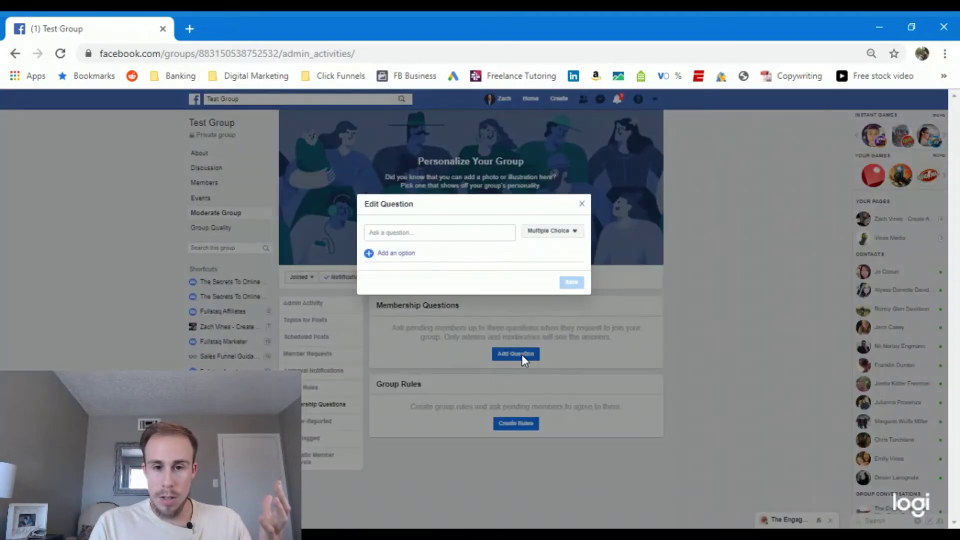
pyautogui.click(432, 231)
pyautogui.click(539, 234)
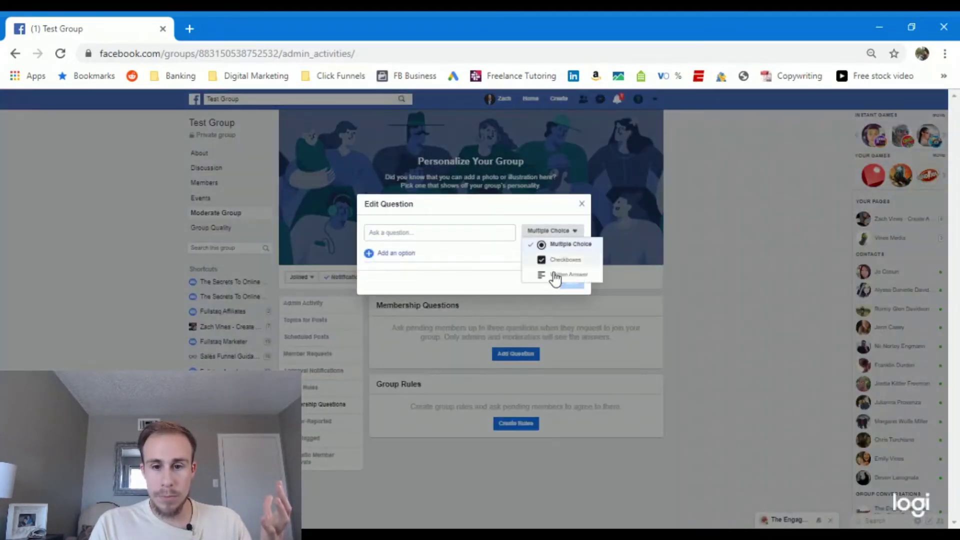
pyautogui.click(557, 275)
# - Save the membership question "Do you promise to not spam the group or bully within the amazing members of this guitar training inner circle?"
pyautogui.click(456, 238)
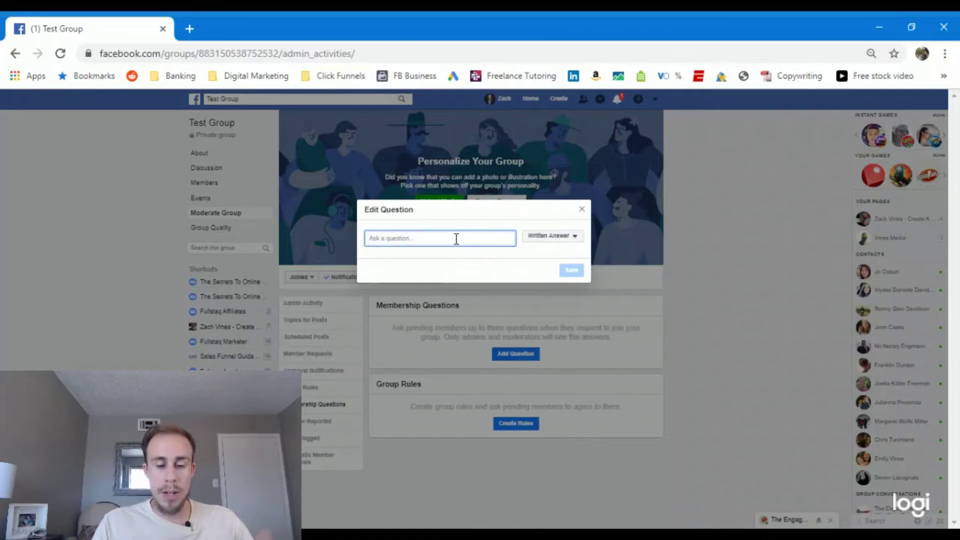
pyautogui.write('Do')
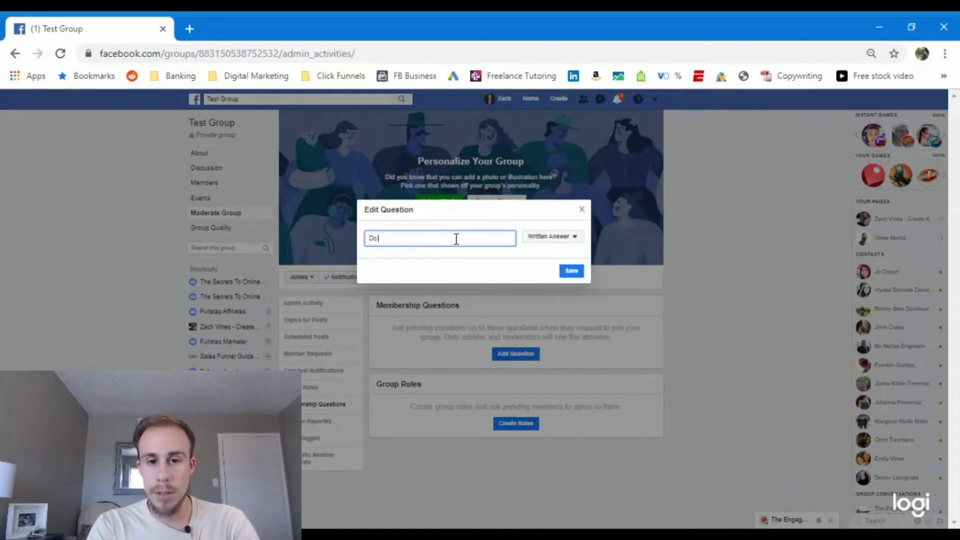
pyautogui.write(' you promise to ')
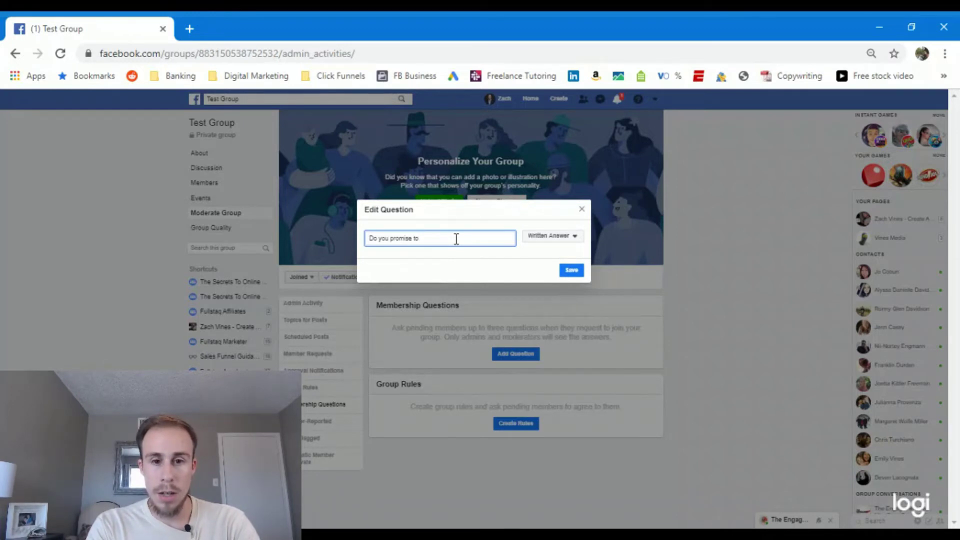
pyautogui.write('not spam the gro')
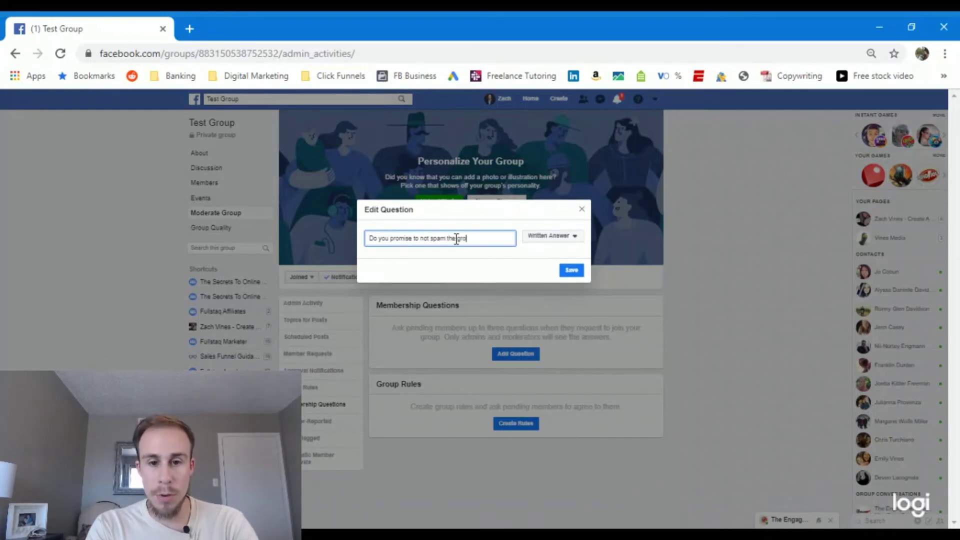
pyautogui.write('up or')
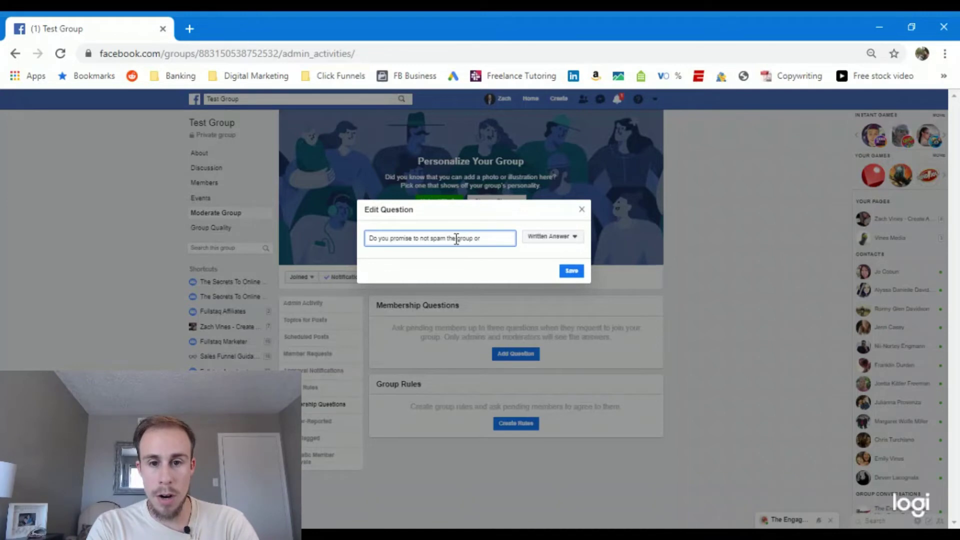
pyautogui.write(' bully within the')
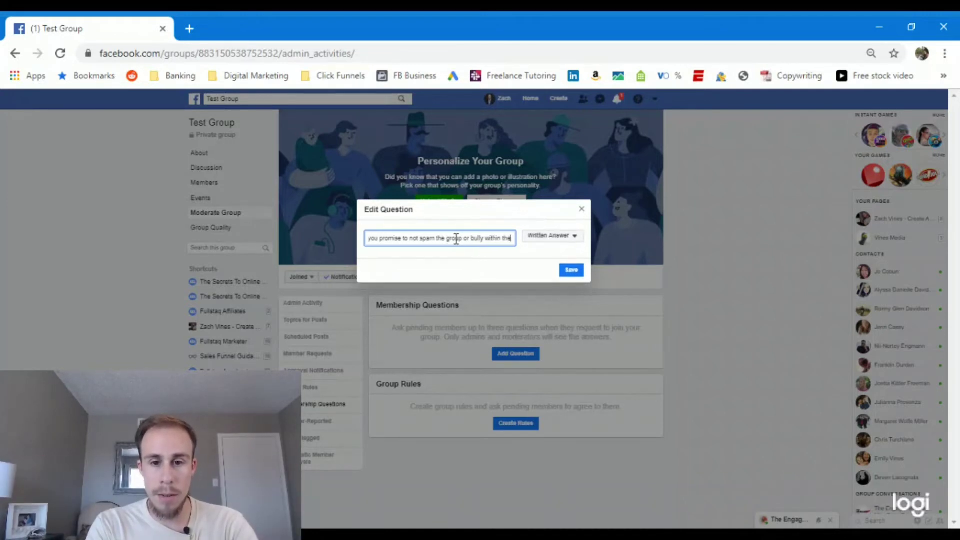
pyautogui.write(' amazing members')
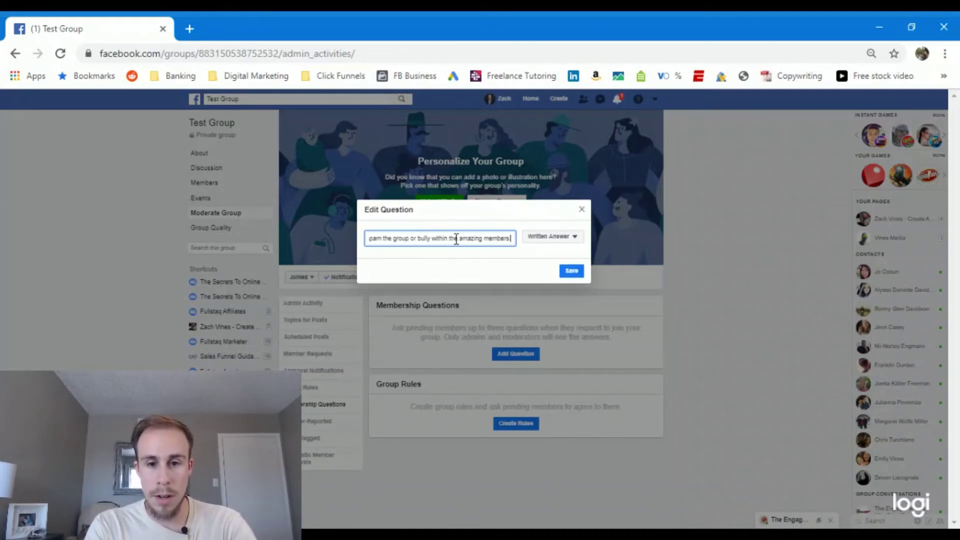
pyautogui.write(' of this guitar t')
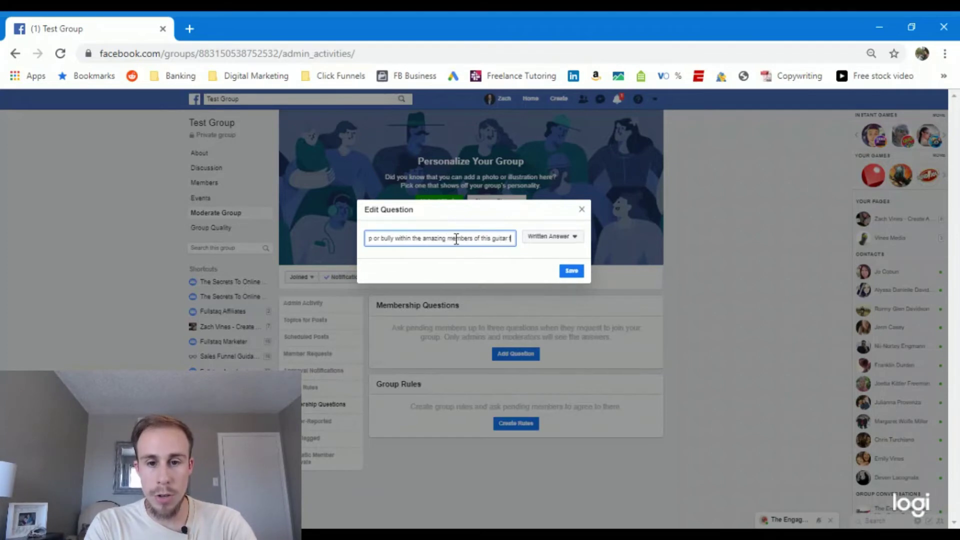
pyautogui.write('raining')
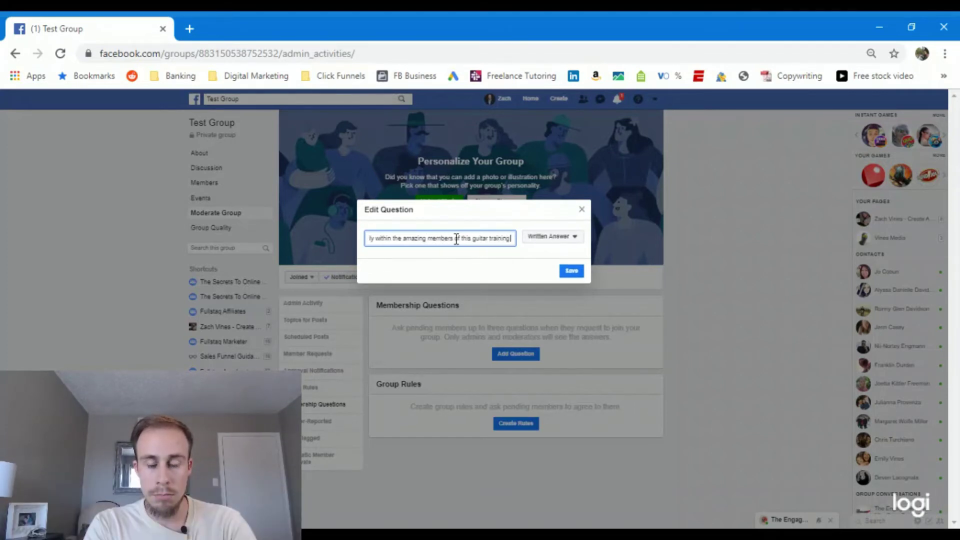
pyautogui.write(' inner c')
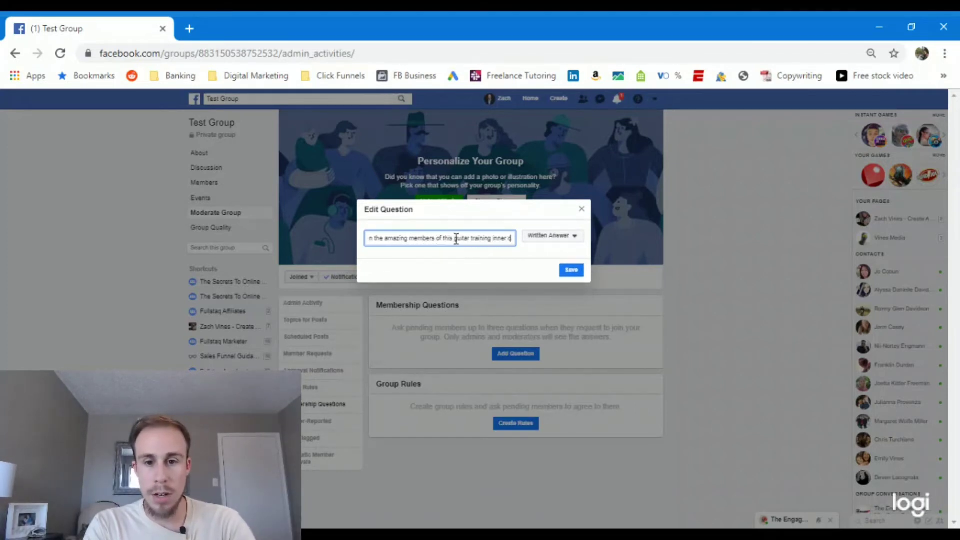
pyautogui.write('ercle?')
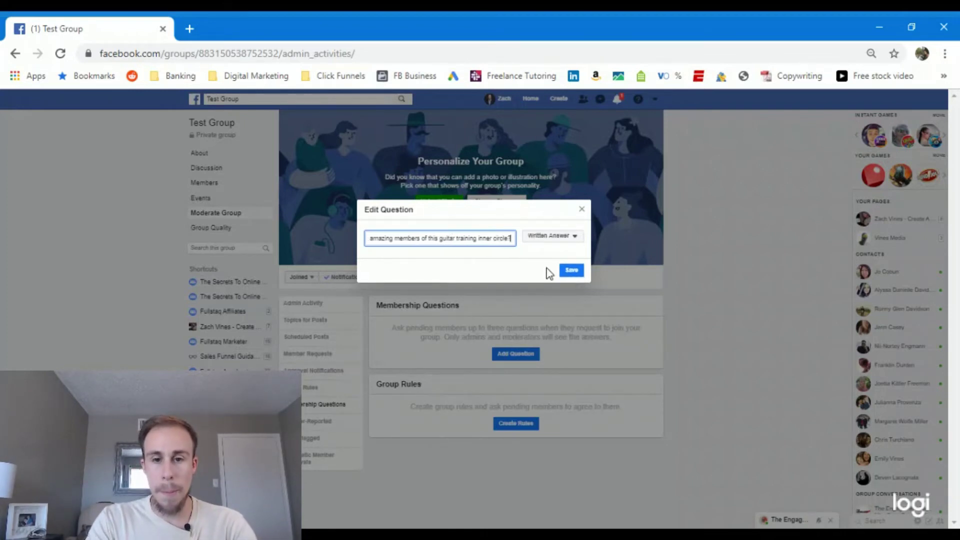
pyautogui.click(577, 275)
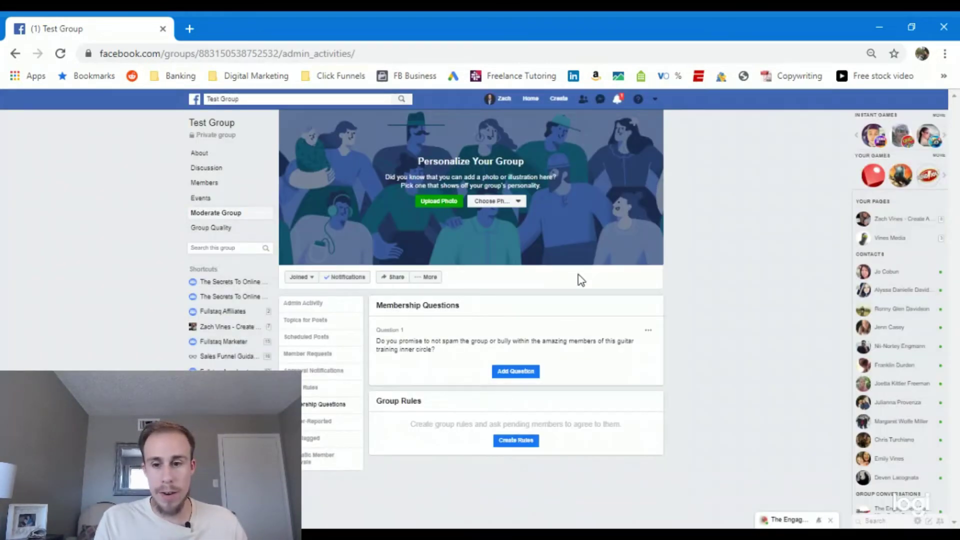
# - Add and save a second membership question, "What is the top reason you are seeking guitar training?", with the Written Answer type
pyautogui.click(523, 372)
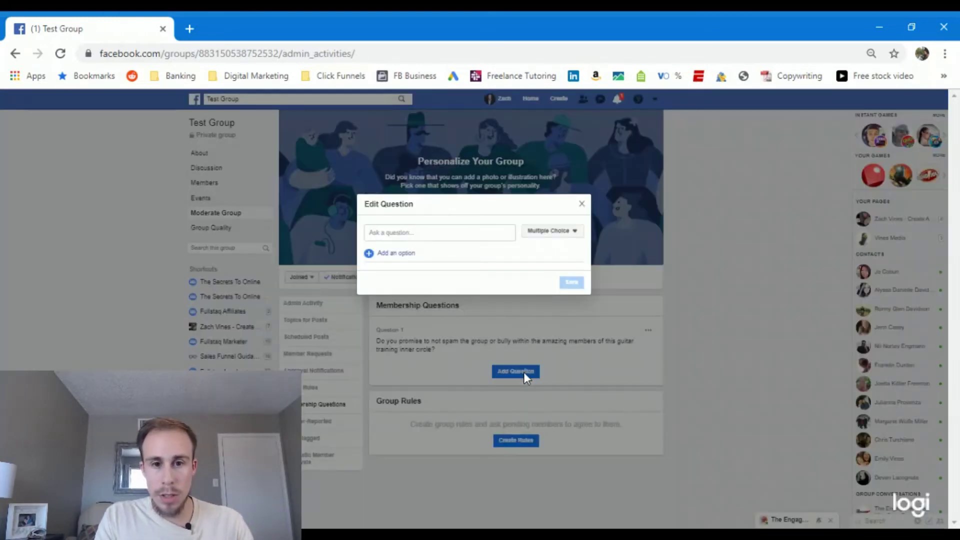
pyautogui.click(429, 232)
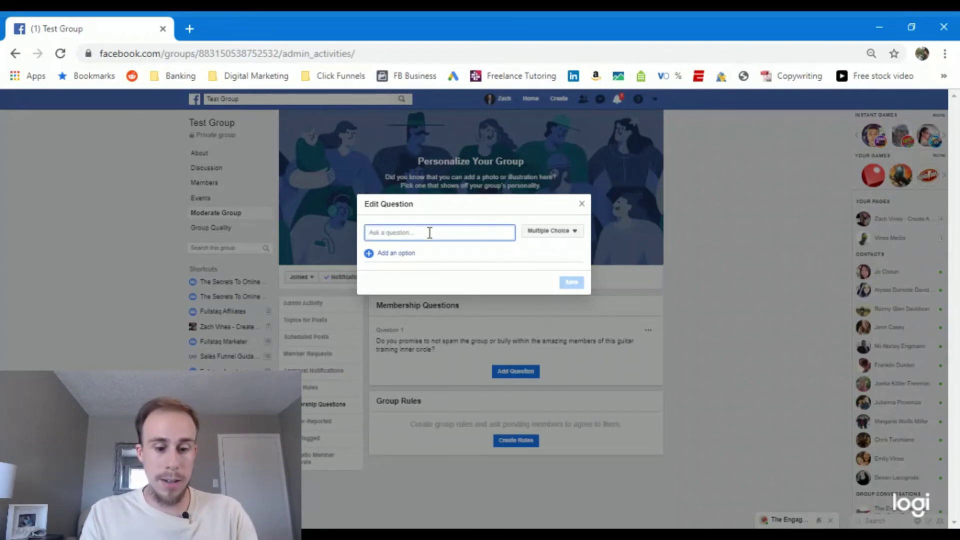
pyautogui.write('W')
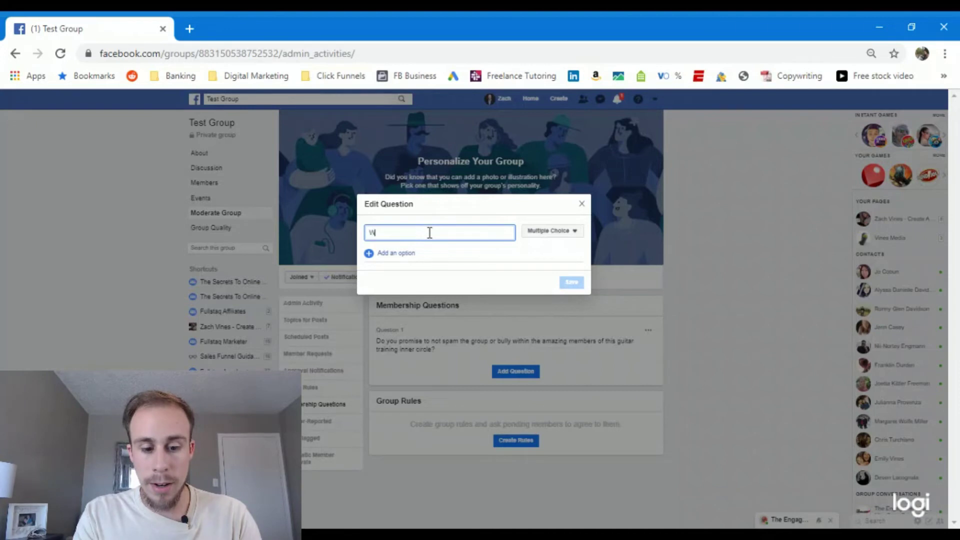
pyautogui.write('hat is the top')
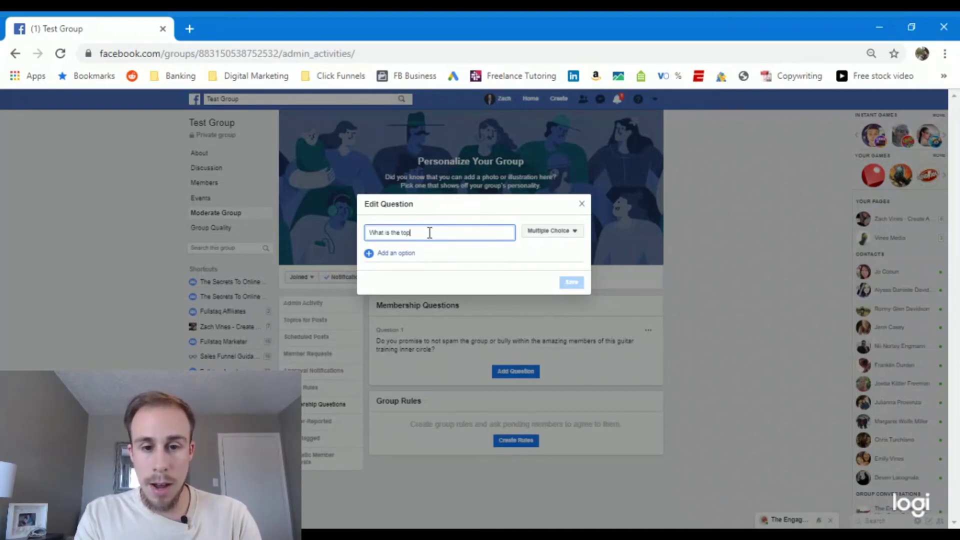
pyautogui.write(' reason you')
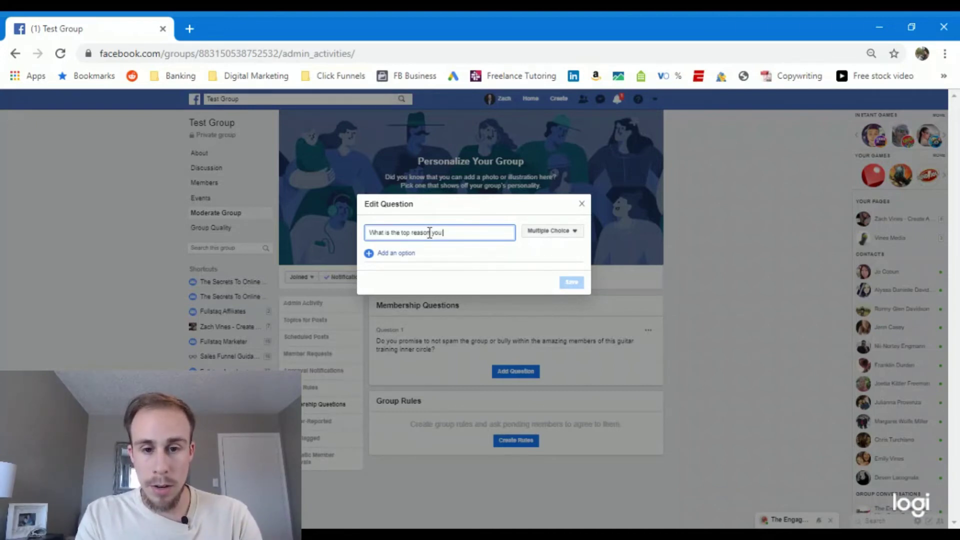
pyautogui.write(' are seeking guitar')
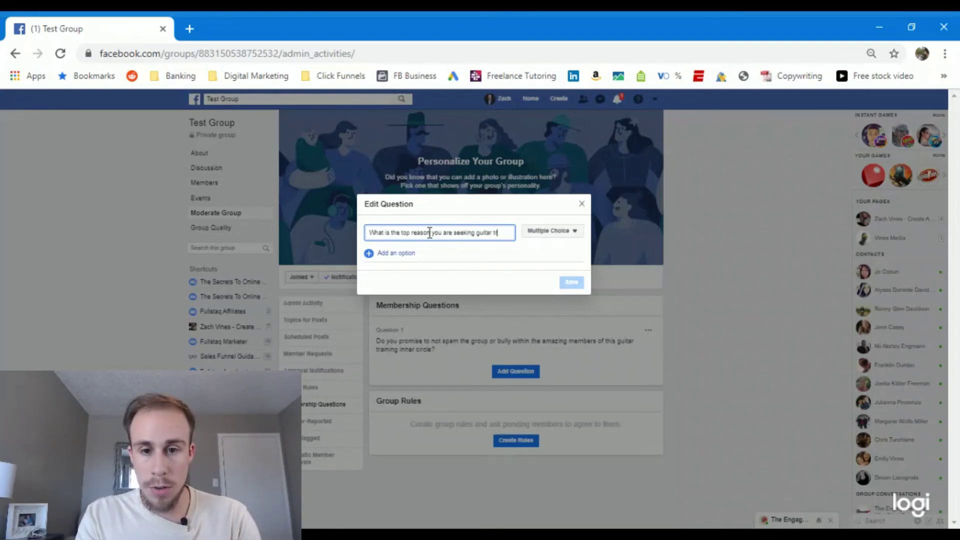
pyautogui.write(' training?')
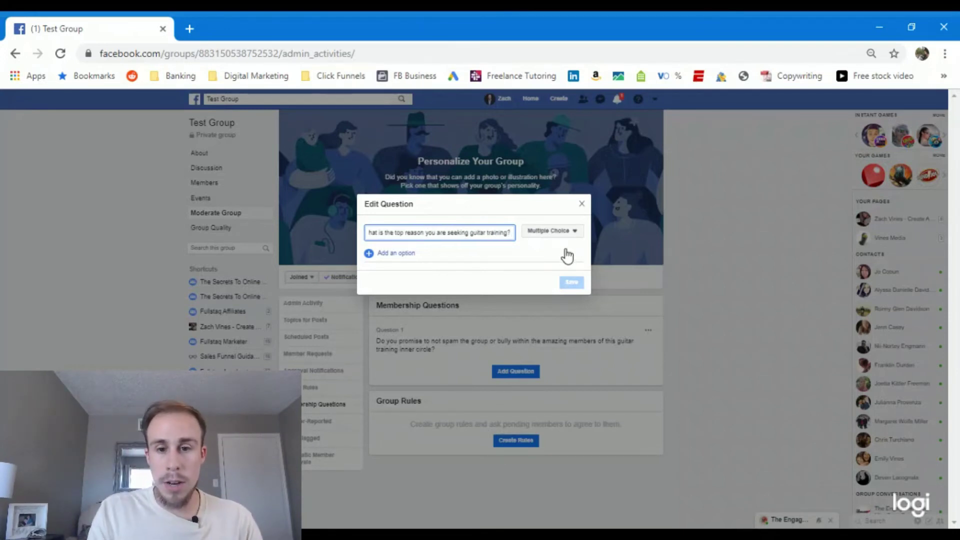
pyautogui.click(554, 232)
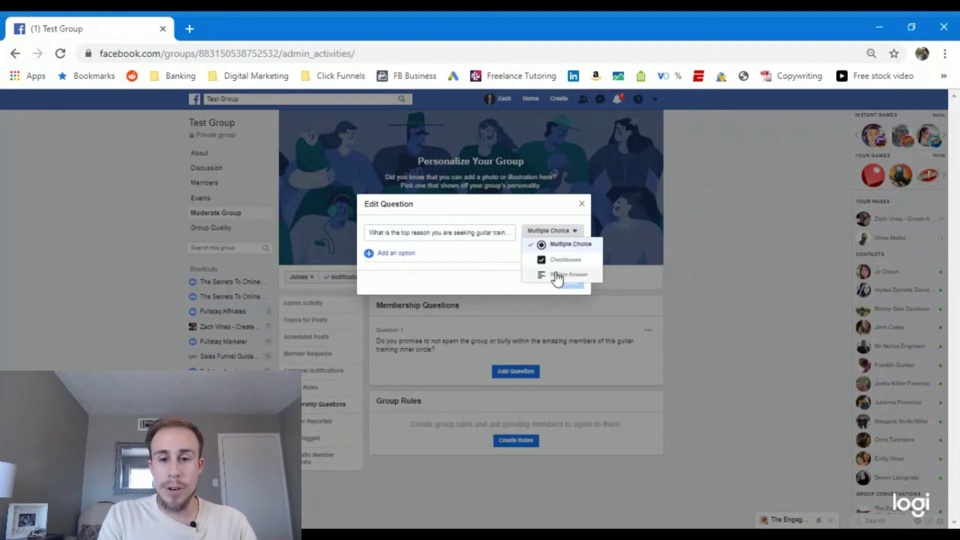
pyautogui.click(562, 275)
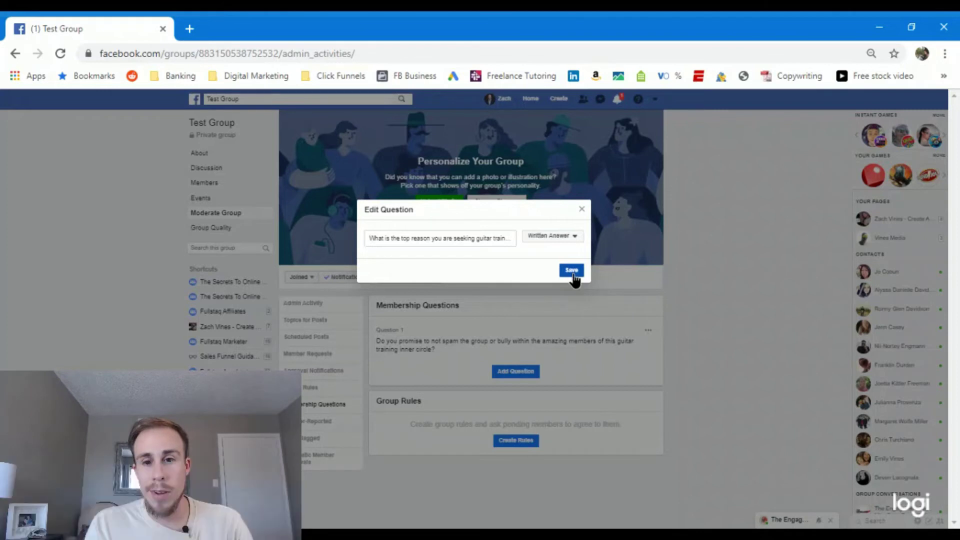
pyautogui.click(573, 273)
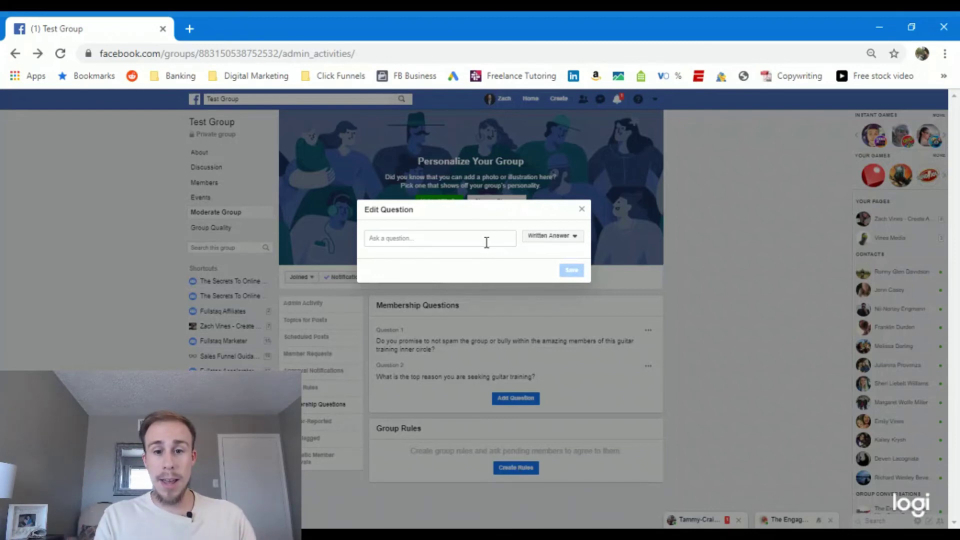
# - Enter "Would you like to access my free Guitar Riff Beginner PDF" as the text of the third membership question
pyautogui.click(485, 242)
pyautogui.write('Would you like to')
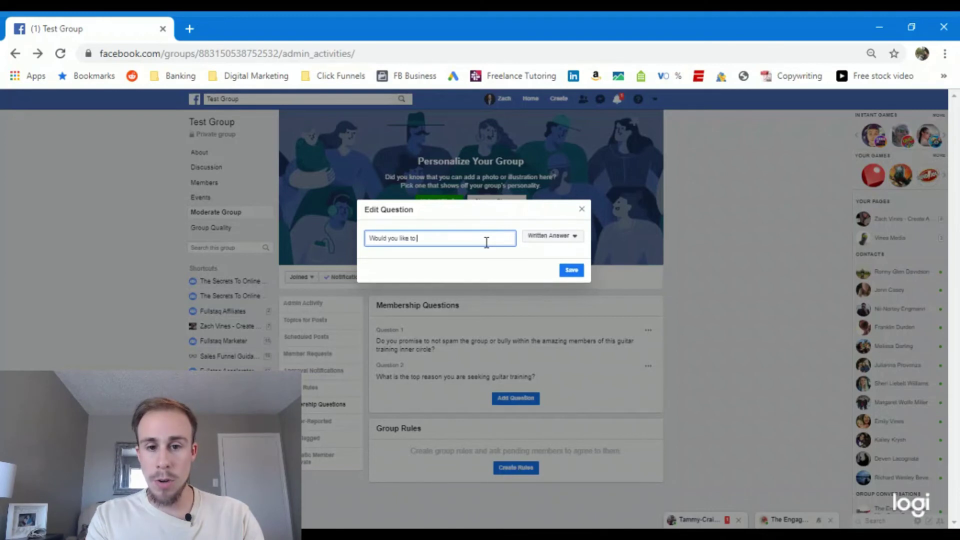
pyautogui.write('acco')
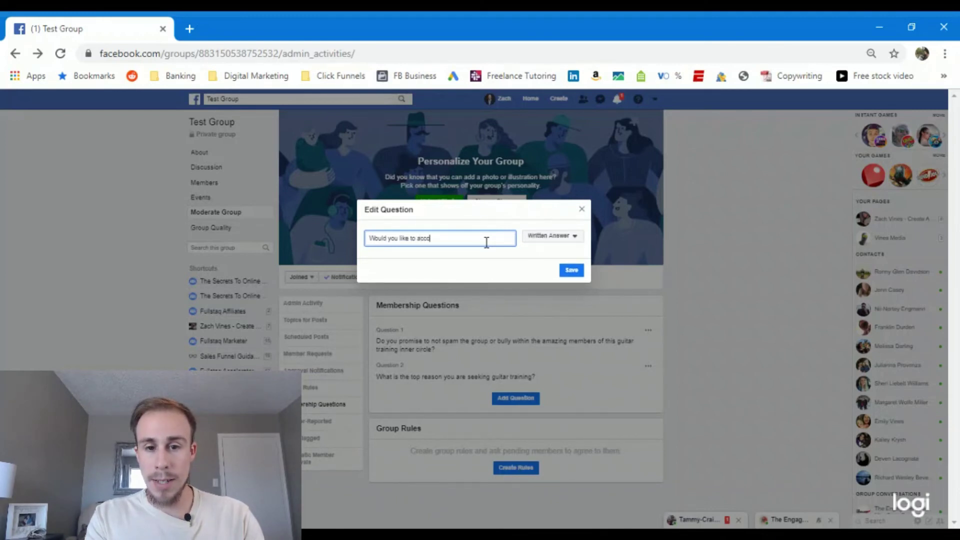
pyautogui.press('BackSpace')
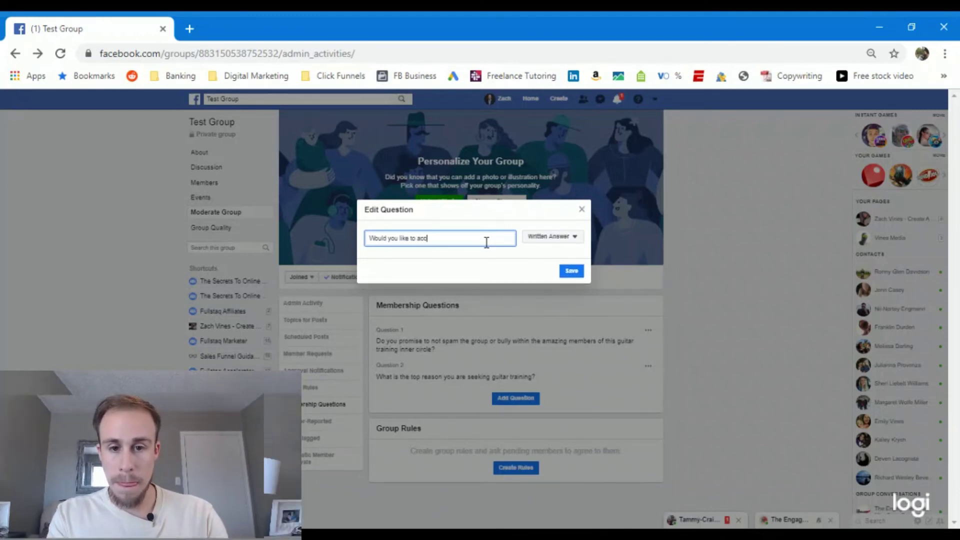
pyautogui.write('ess my free ')
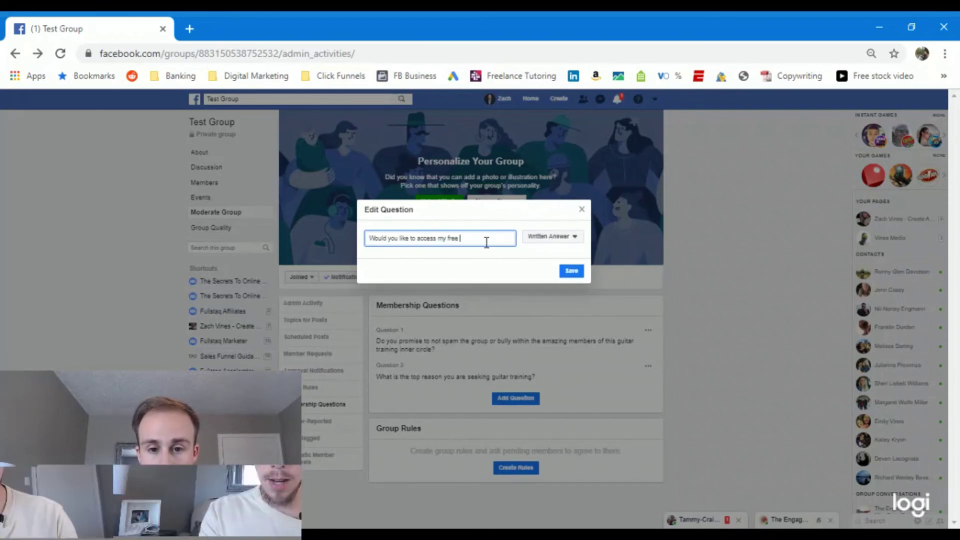
pyautogui.write('Guitar R')
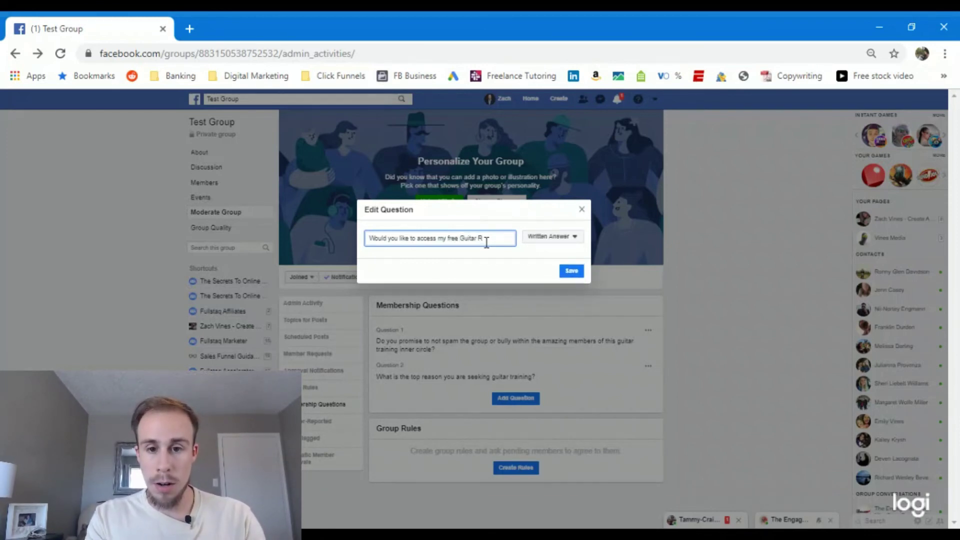
pyautogui.press('BackSpace')
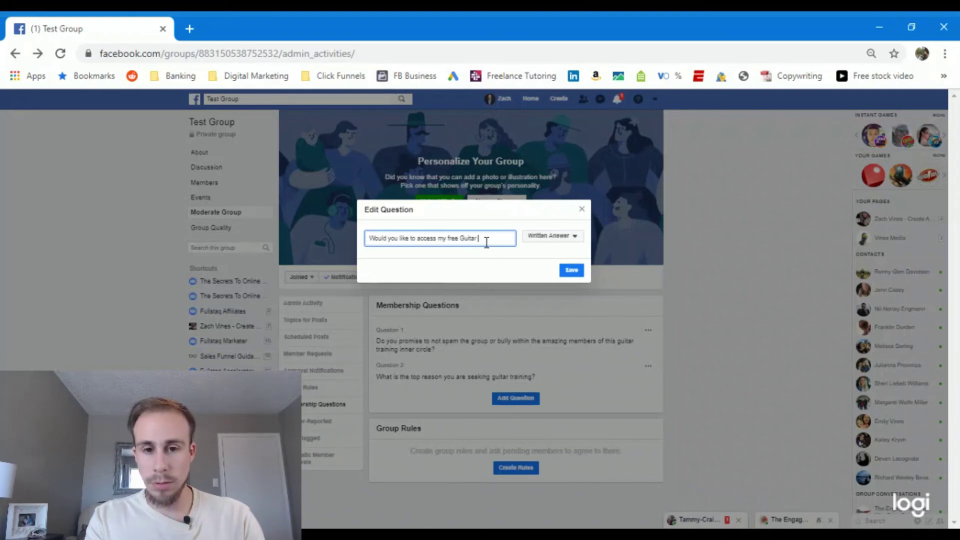
pyautogui.write('Rif')
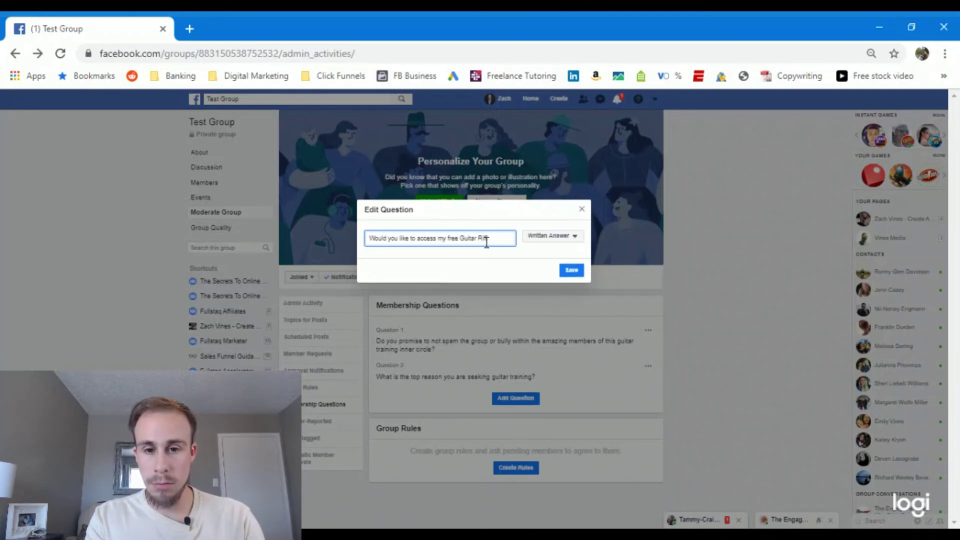
pyautogui.write('f')
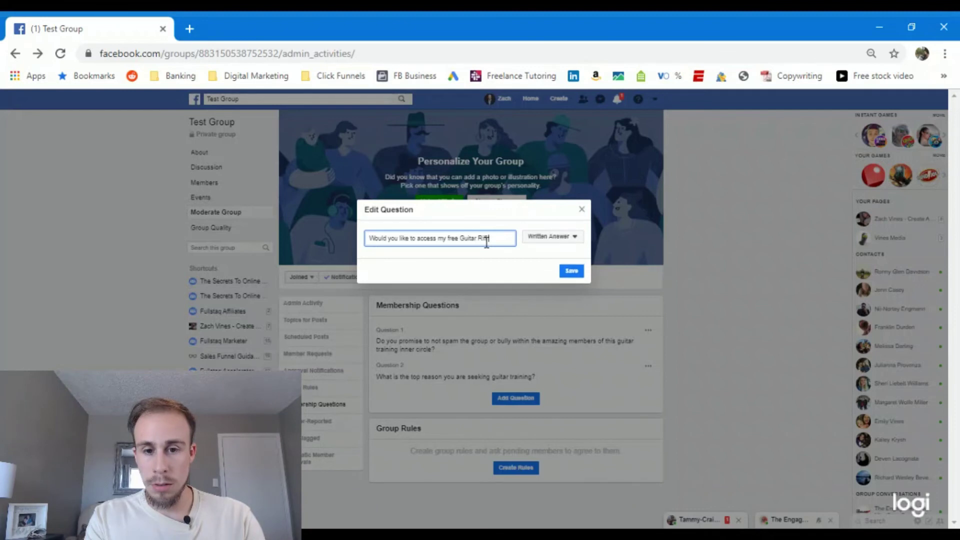
pyautogui.write(' Begin')
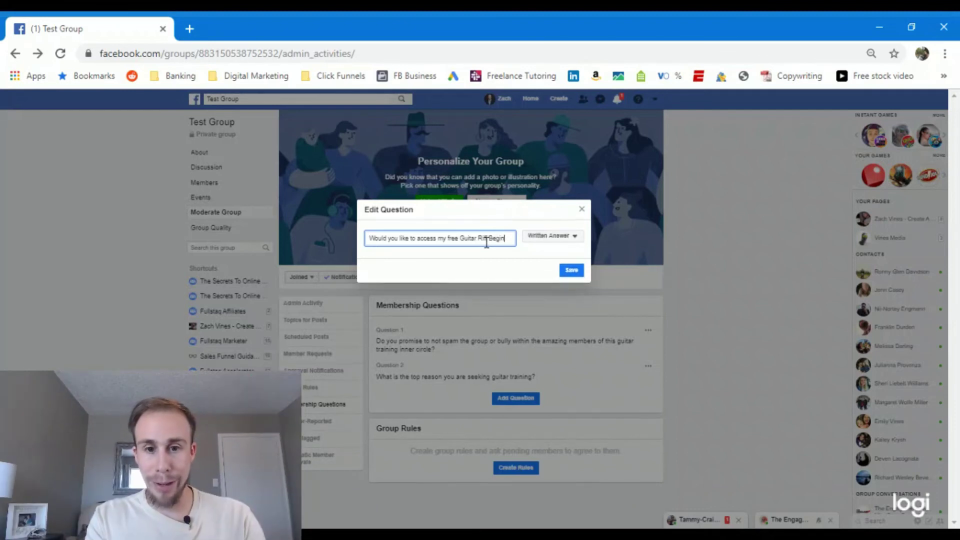
pyautogui.write('ner PDF')
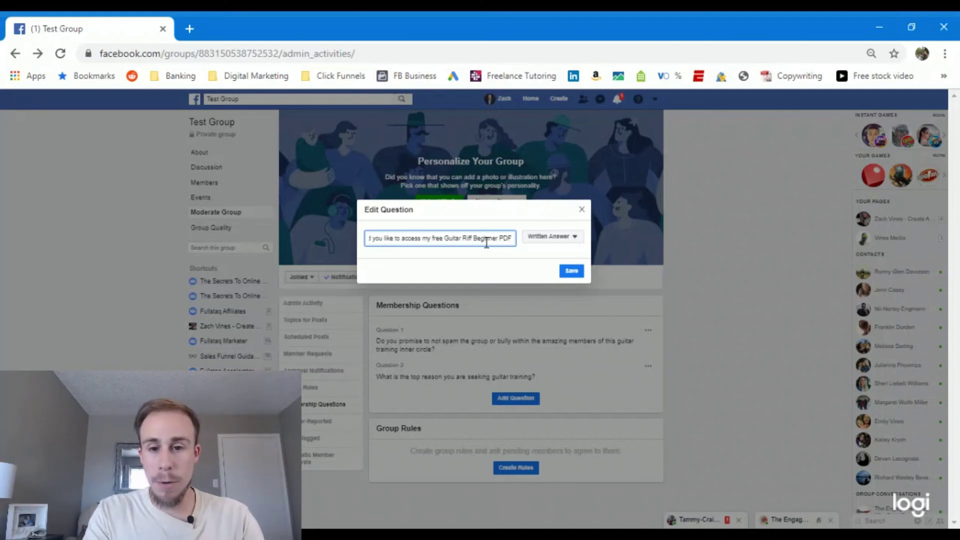
# - Complete the third question with "? Drop your email as your answer if interested!" and save it as a Written Answer question
pyautogui.write('? D')
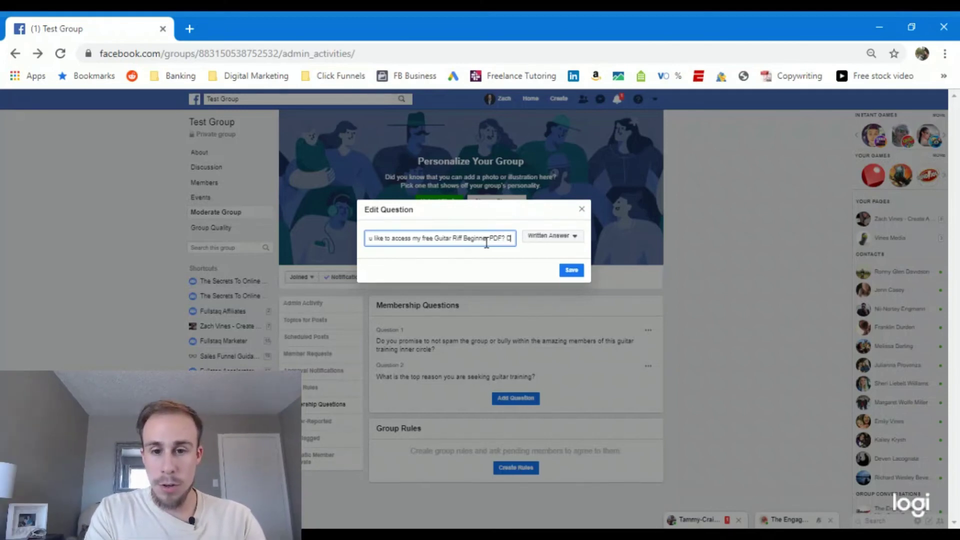
pyautogui.write('rop your')
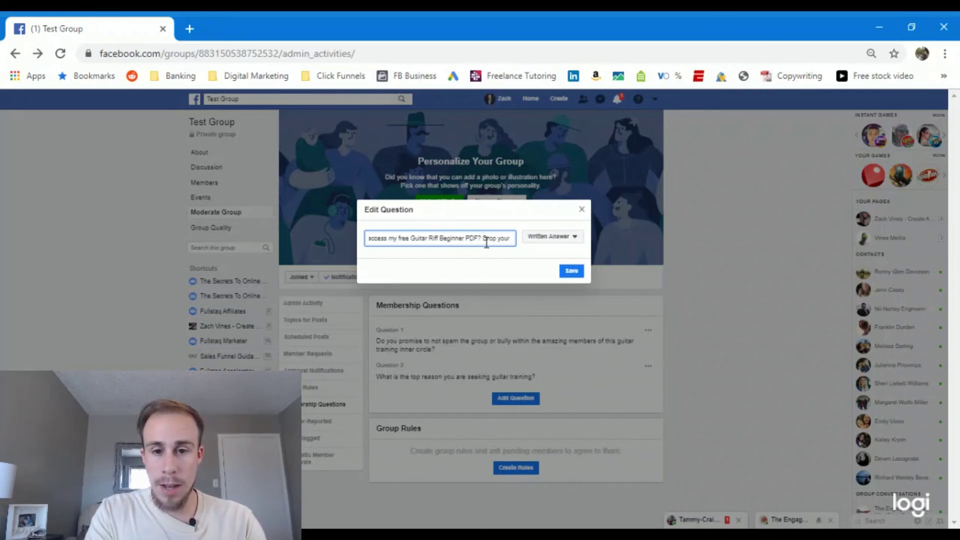
pyautogui.write(' email as your answe')
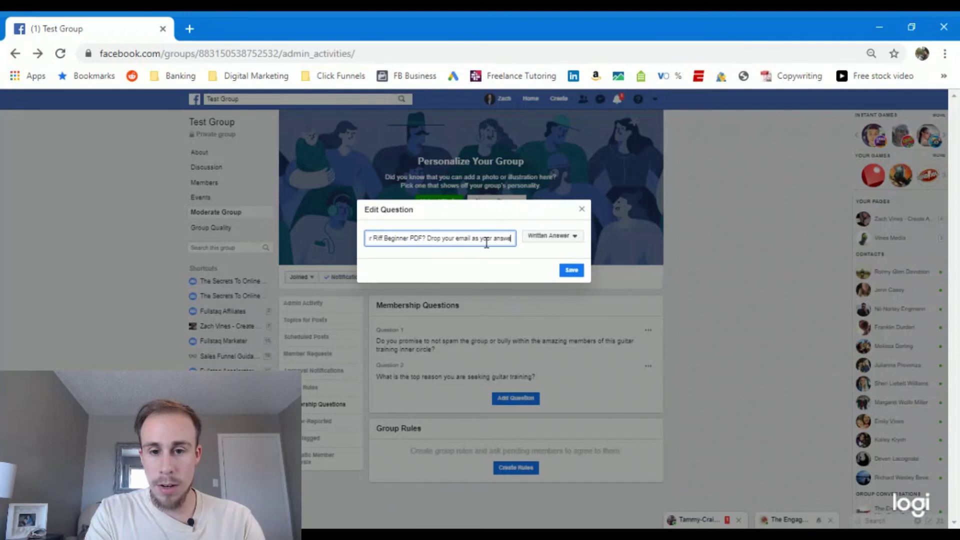
pyautogui.write('r if interested')
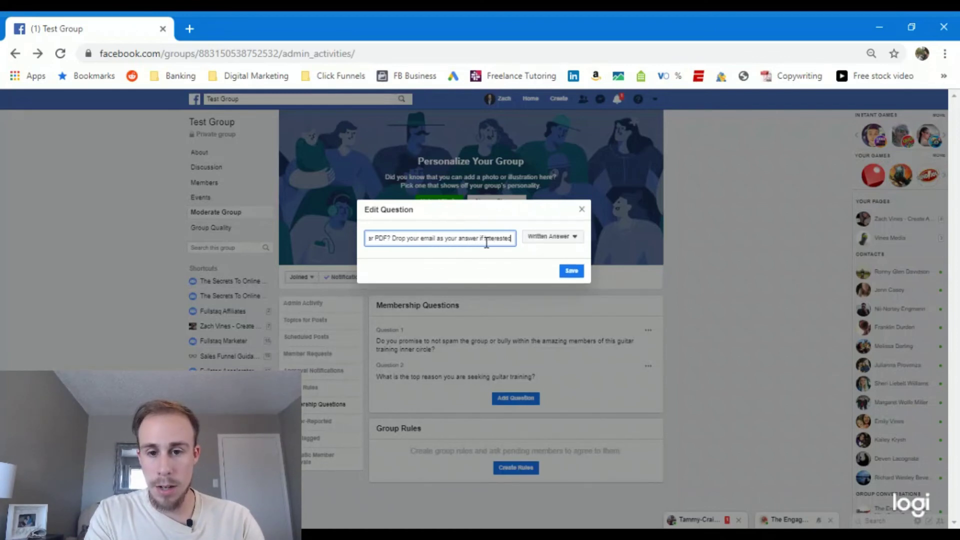
pyautogui.write('!')
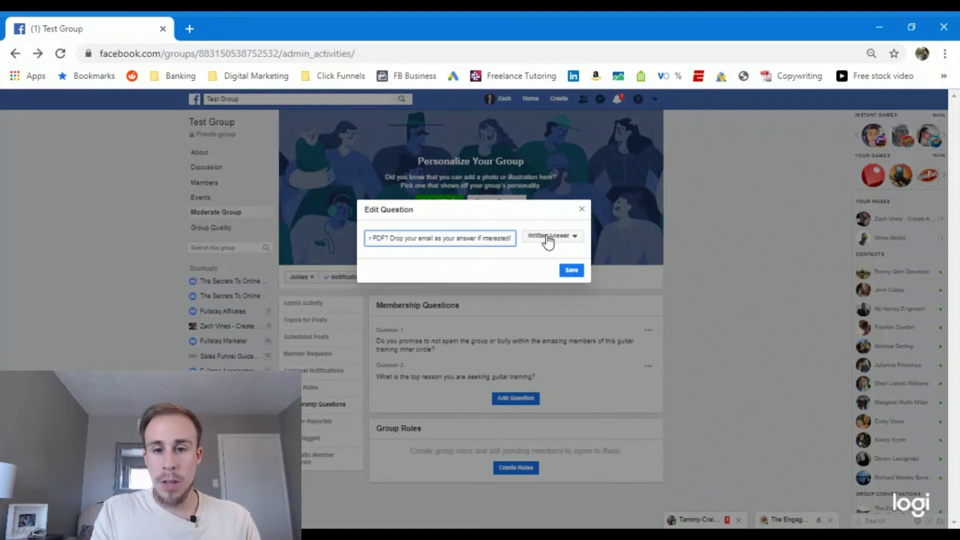
pyautogui.click(547, 237)
pyautogui.click(536, 220)
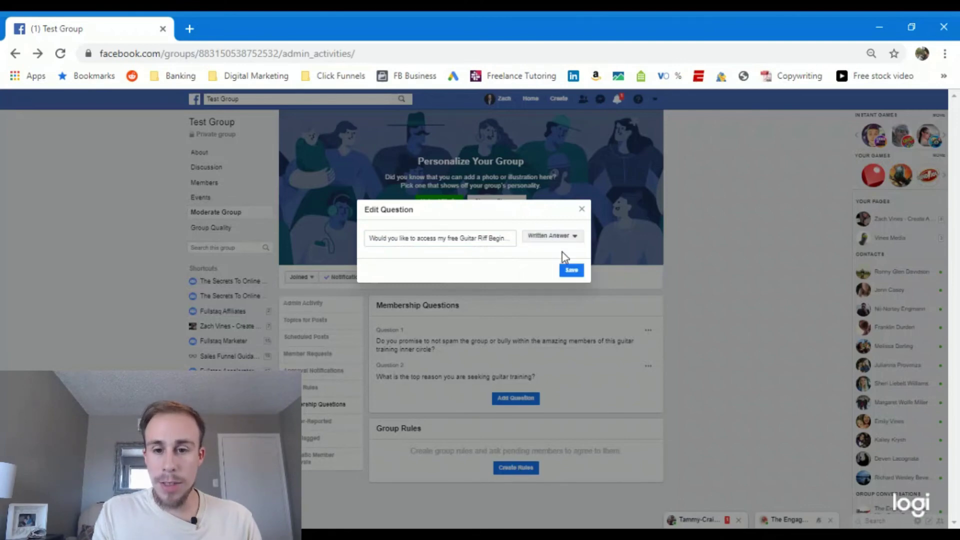
pyautogui.click(571, 270)
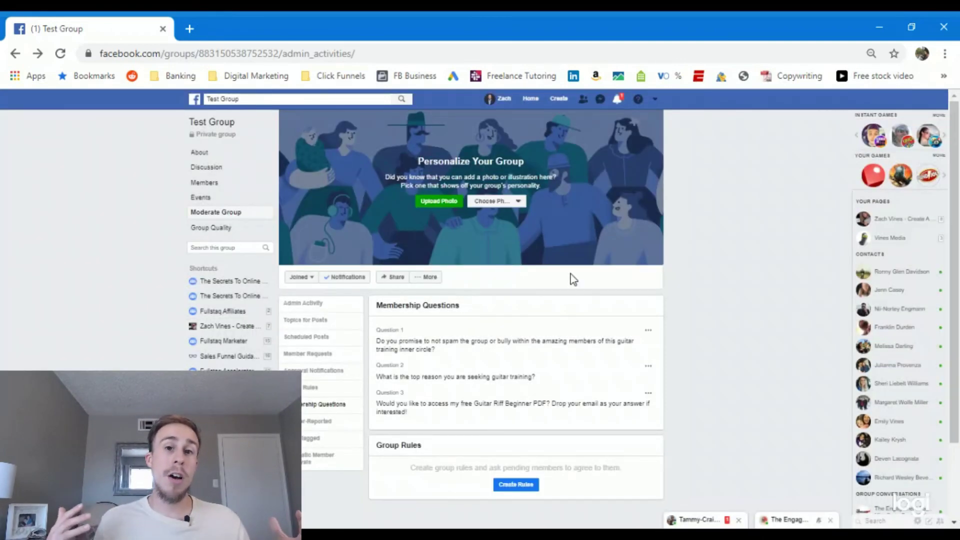